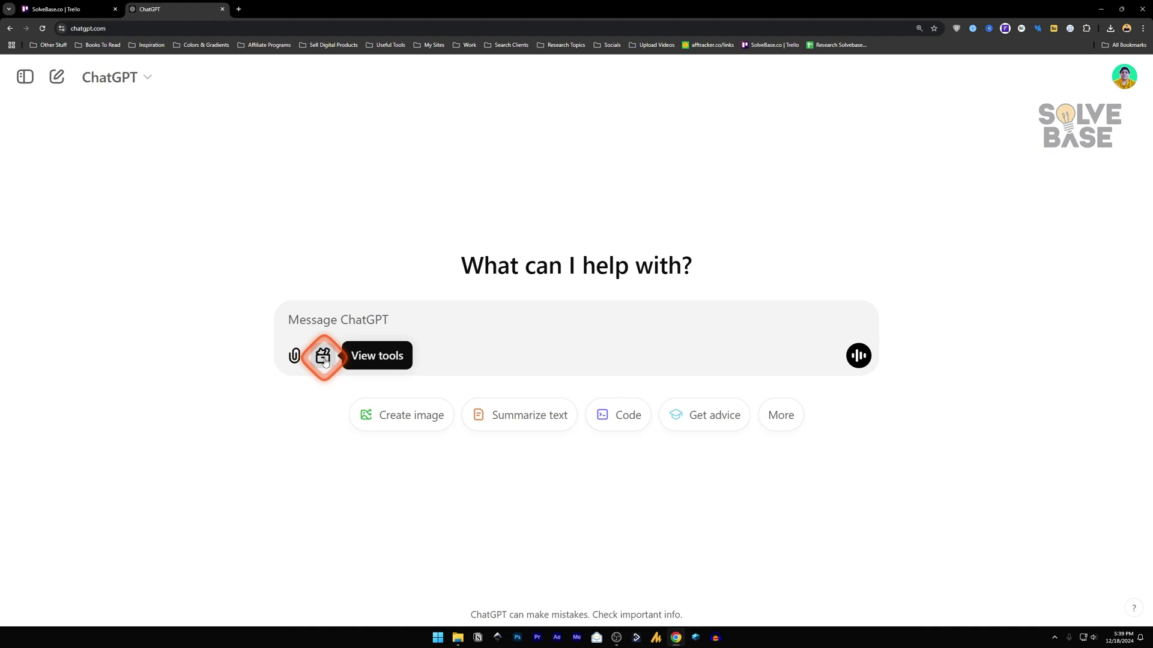
Step: Generate an image with the Picture (DALL-E) tool from the prompt "eerie pic of fox" and look over the result
left_click(323, 357)
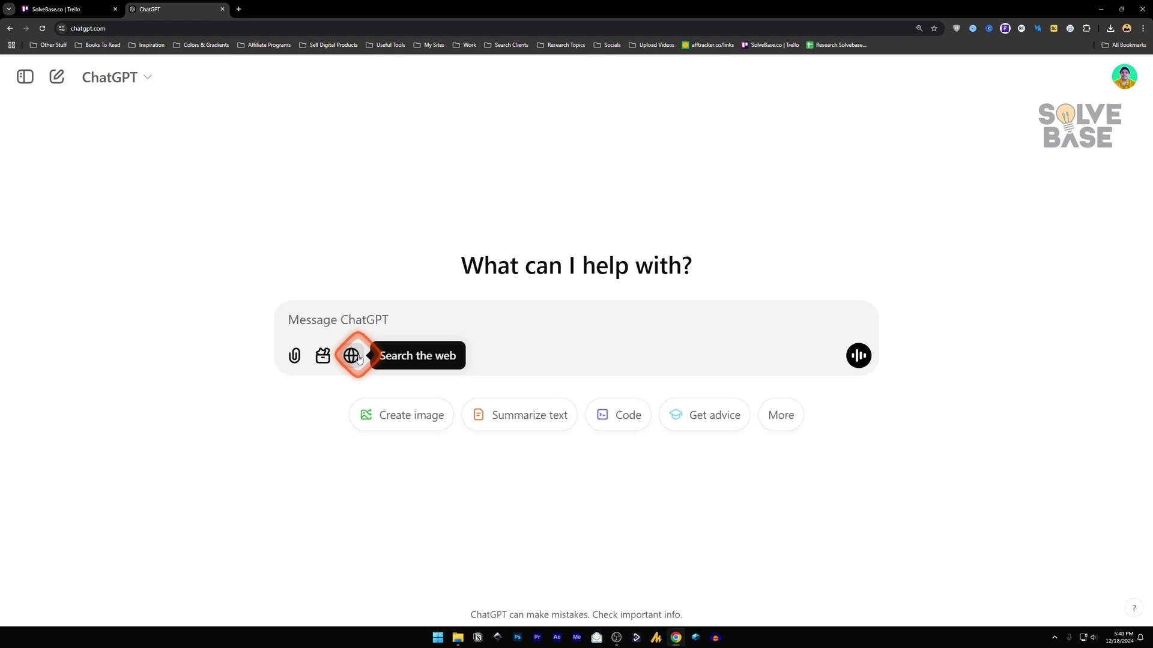
left_click(322, 357)
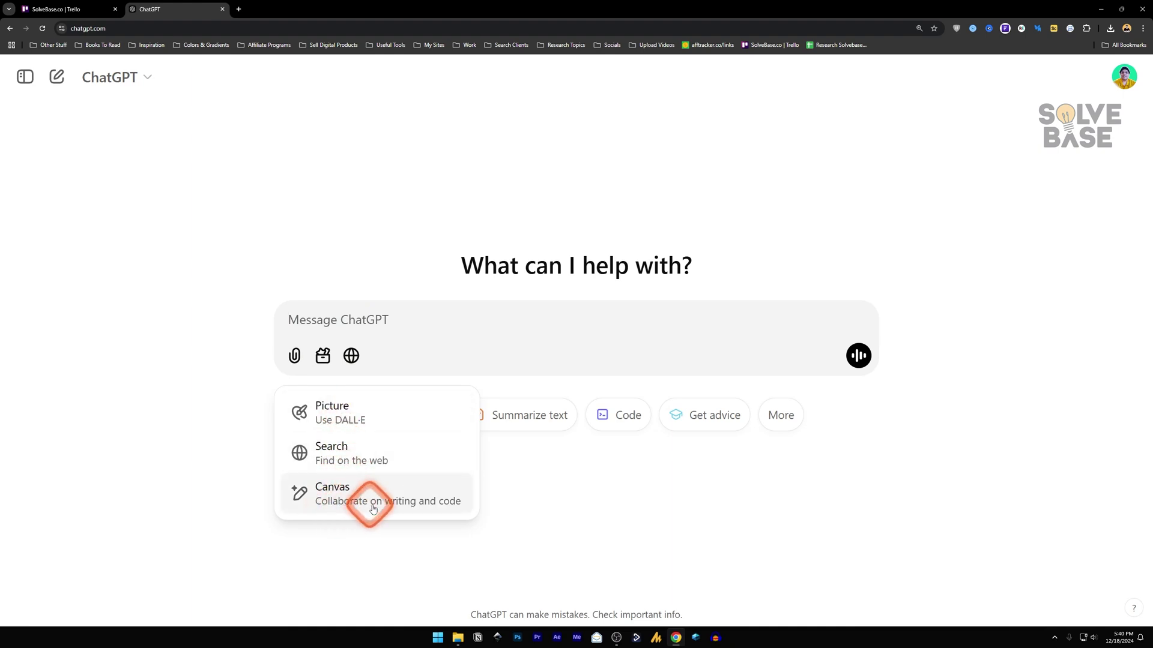
left_click(353, 416)
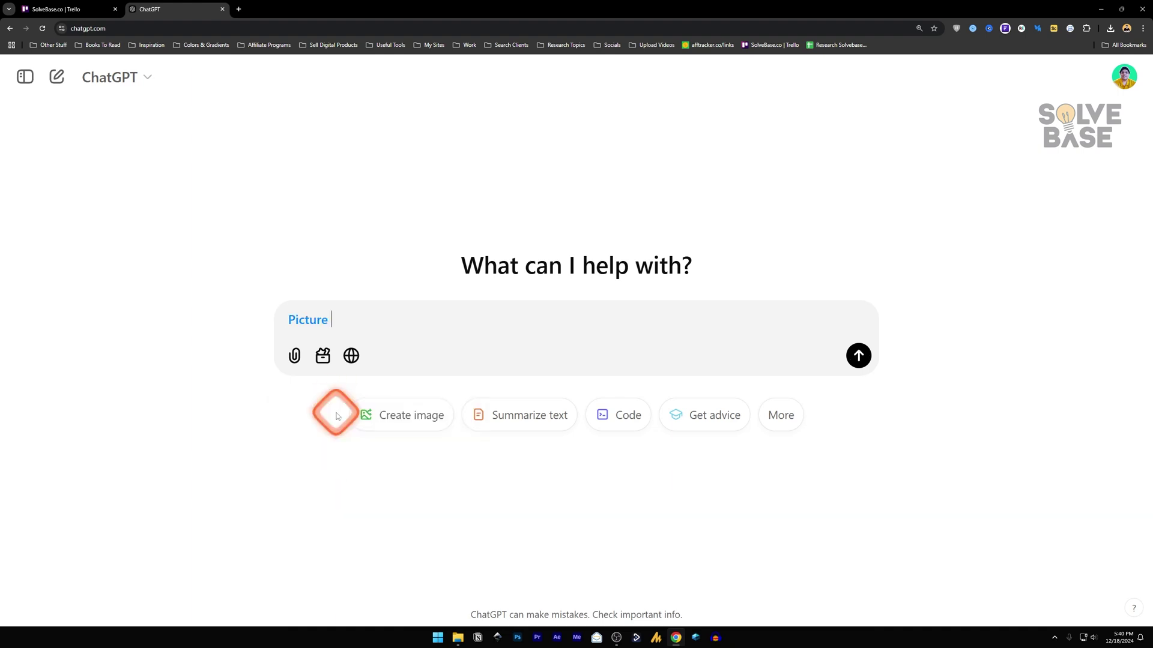
left_click(313, 322)
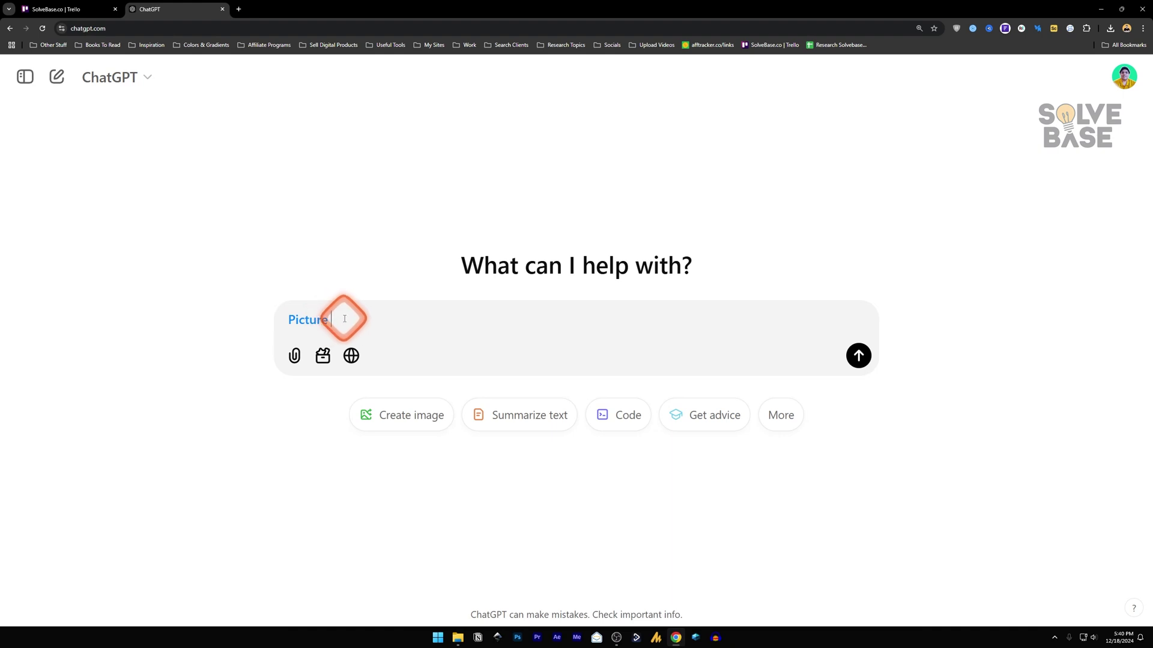
type("eerie pic of fox")
left_click(858, 356)
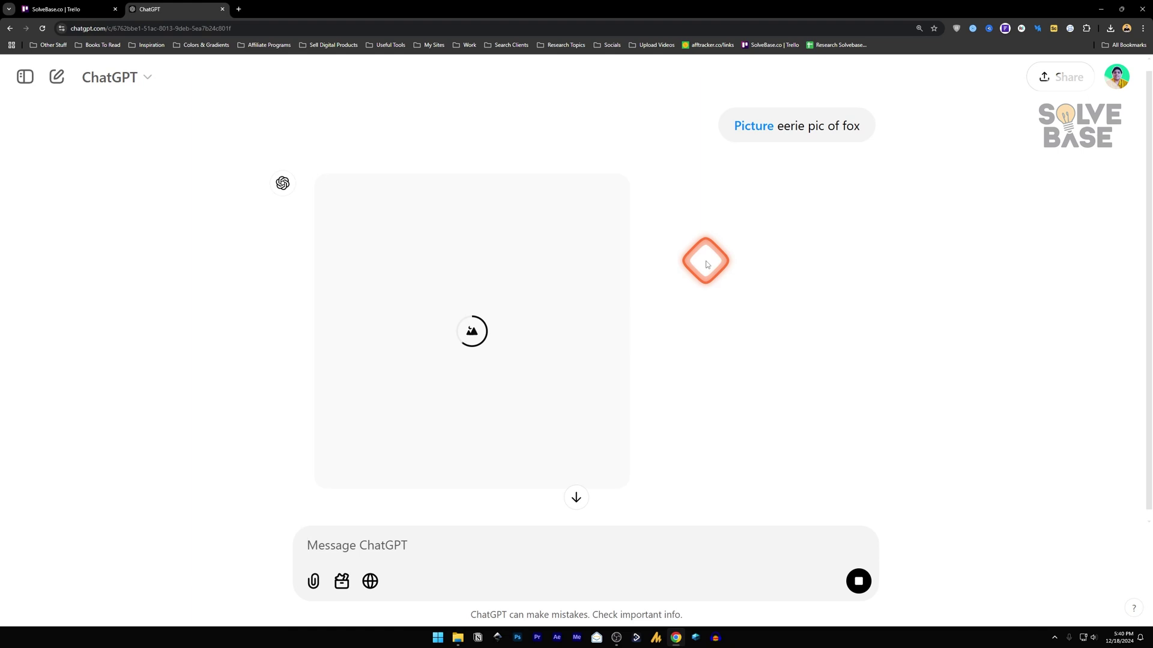
scroll(582, 360, "up", 2)
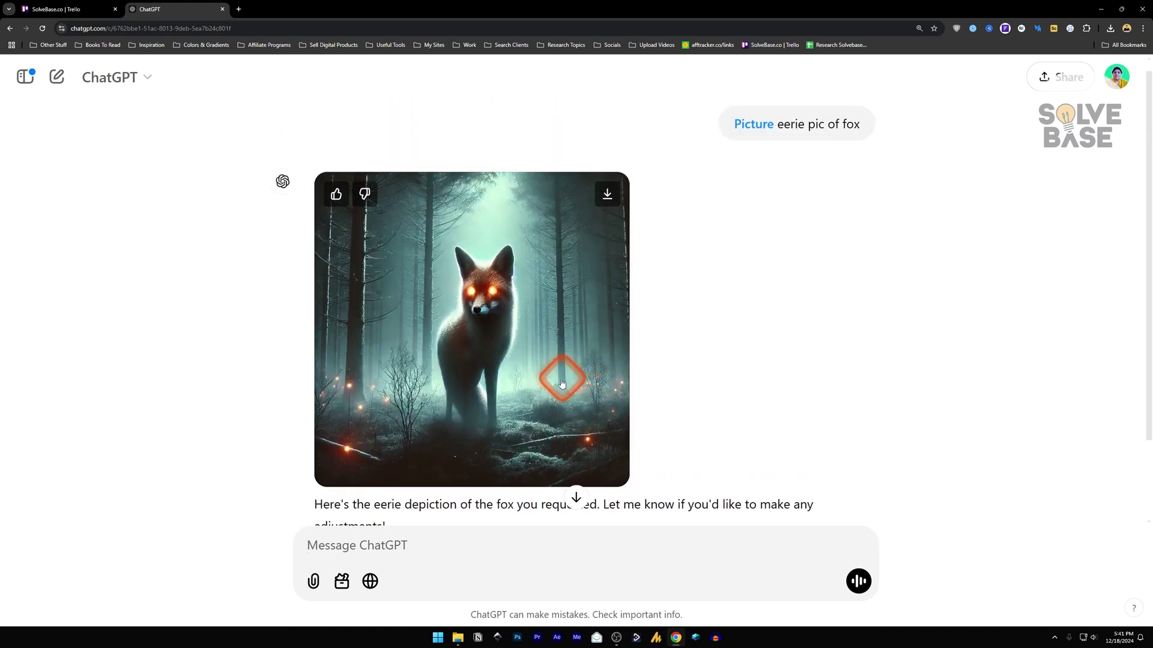
scroll(570, 372, "down", 2)
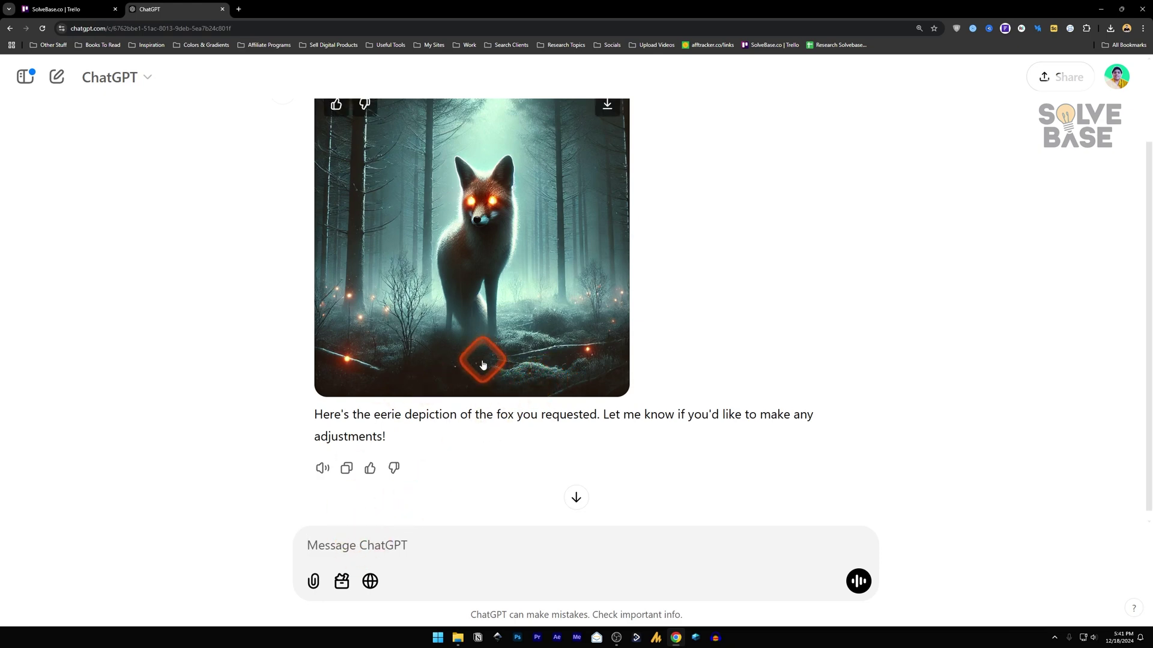
scroll(472, 379, "up", 2)
scroll(472, 379, "down", 2)
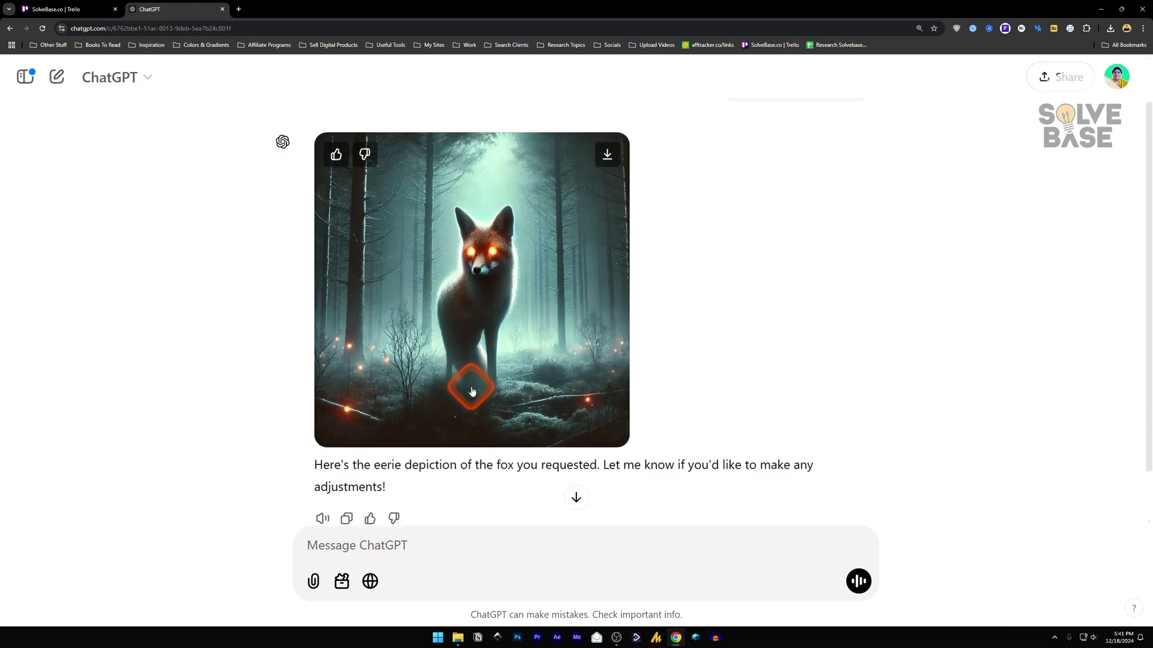
Step: Use the Search tool to find "recent news on donald trump" on the web
left_click(335, 585)
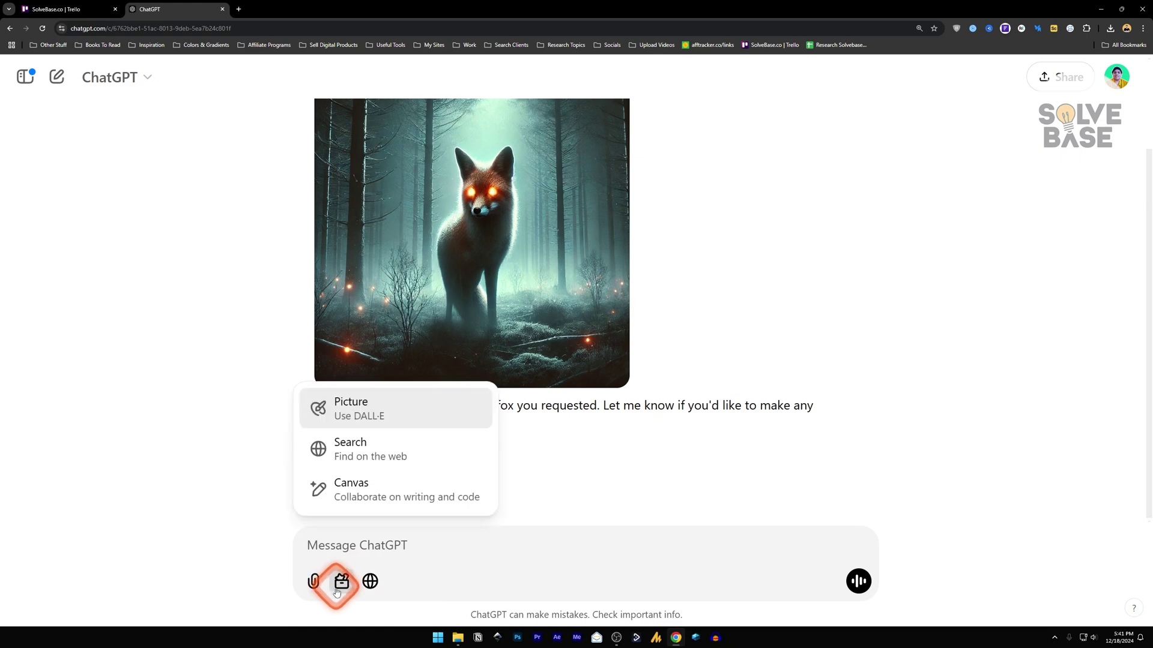
left_click(368, 453)
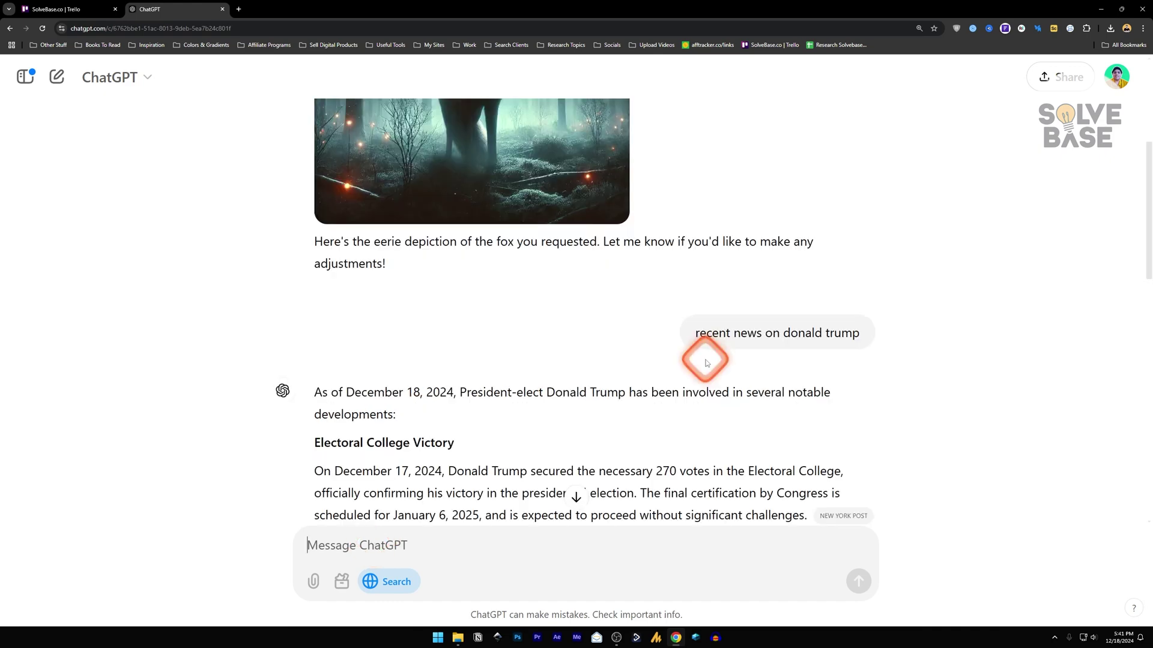
scroll(703, 361, "down", 2)
scroll(496, 291, "down", 1)
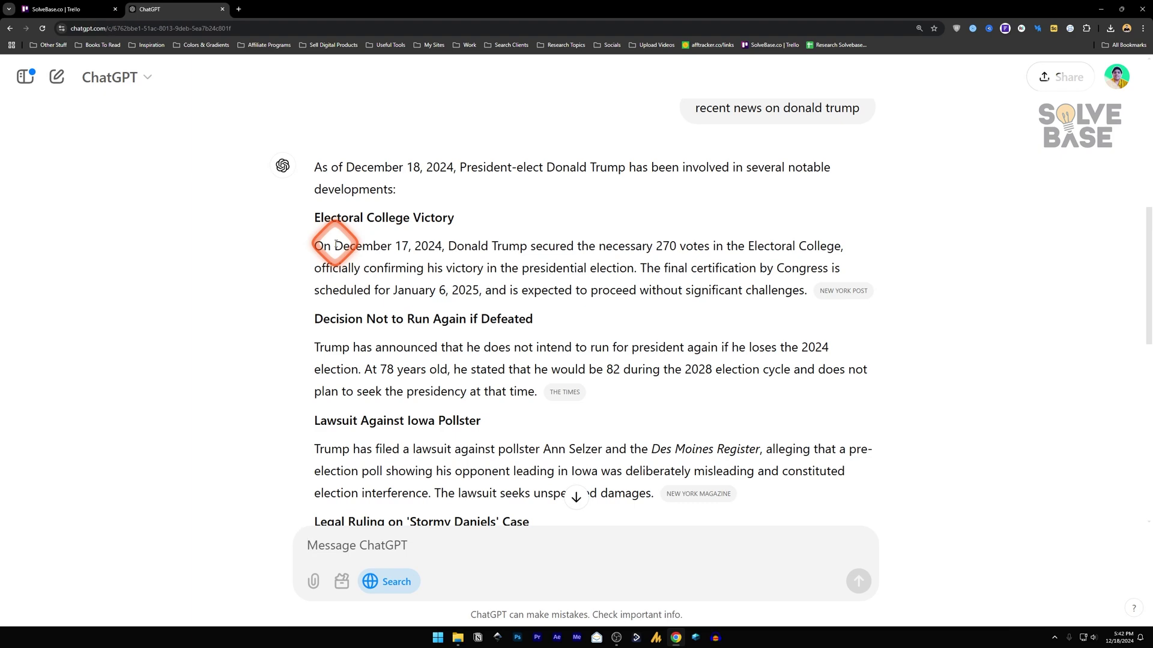
Step: Read through the news answer and preview its inline source citations, including The Times and Cadena SER
scroll(335, 244, "down", 3)
mouse_move(563, 212)
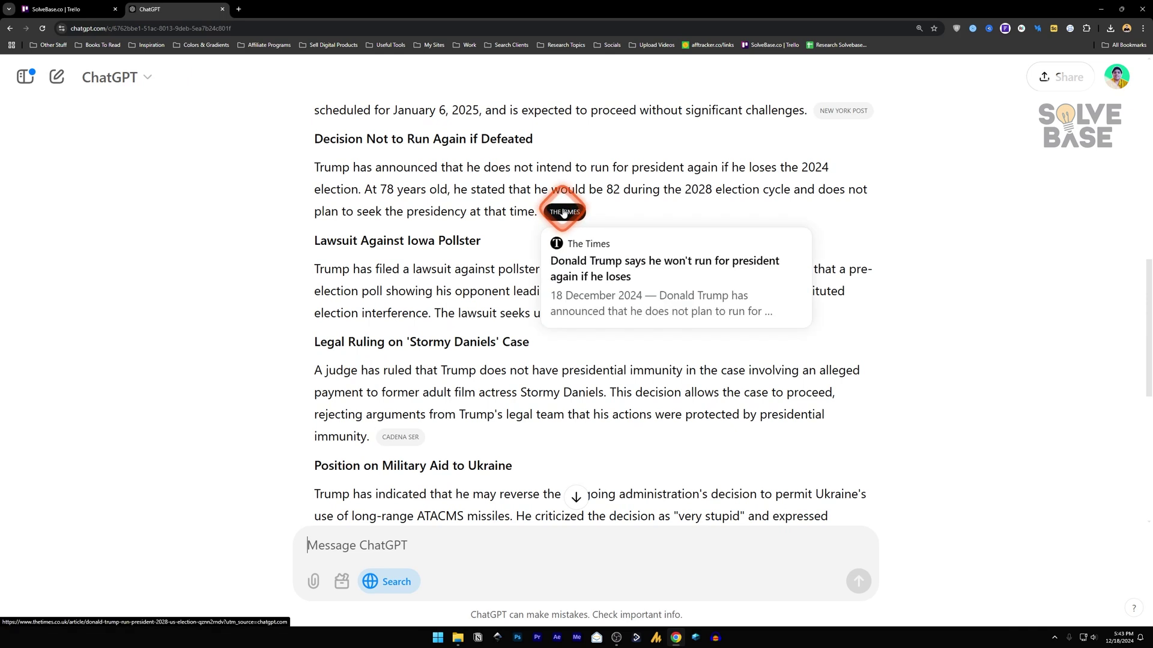
scroll(501, 310, "down", 1)
mouse_move(694, 271)
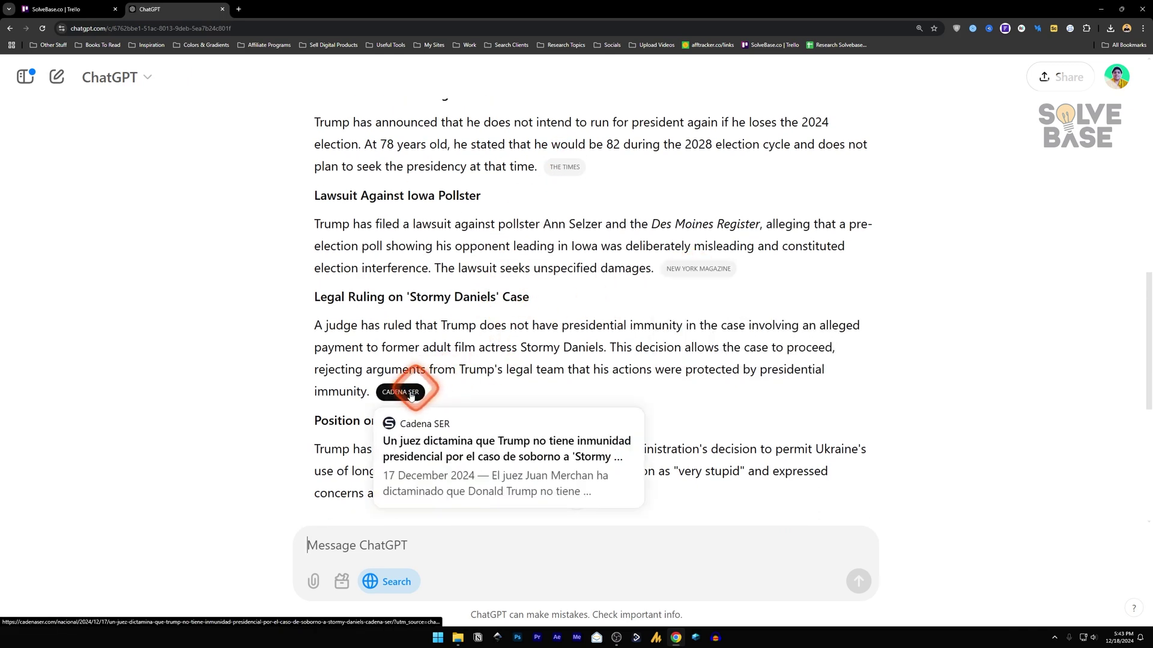
scroll(420, 312, "down", 6)
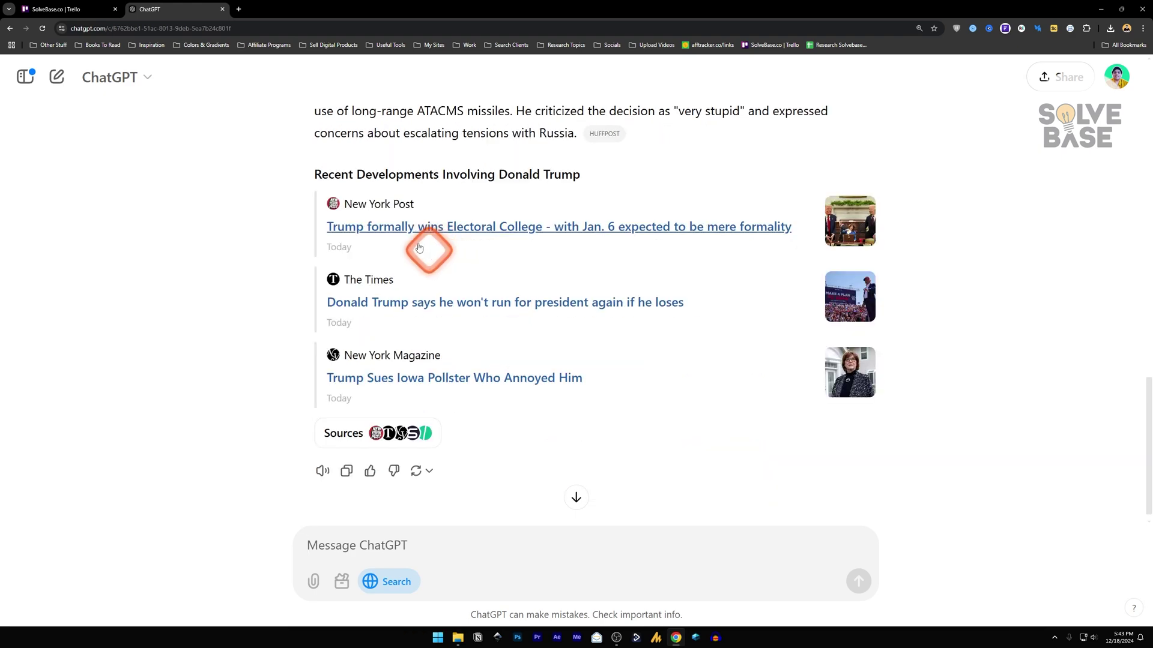
Step: Review the full list of cited sources for the news answer, open one source article, and return to the chat
left_click(354, 445)
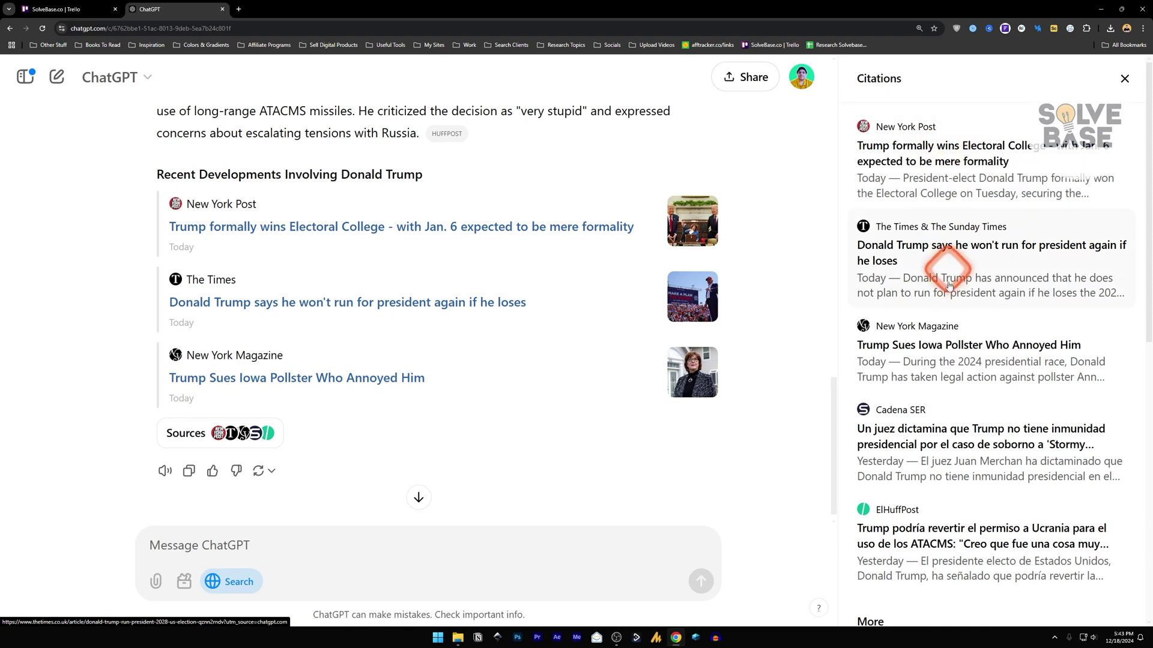
scroll(919, 313, "down", 3)
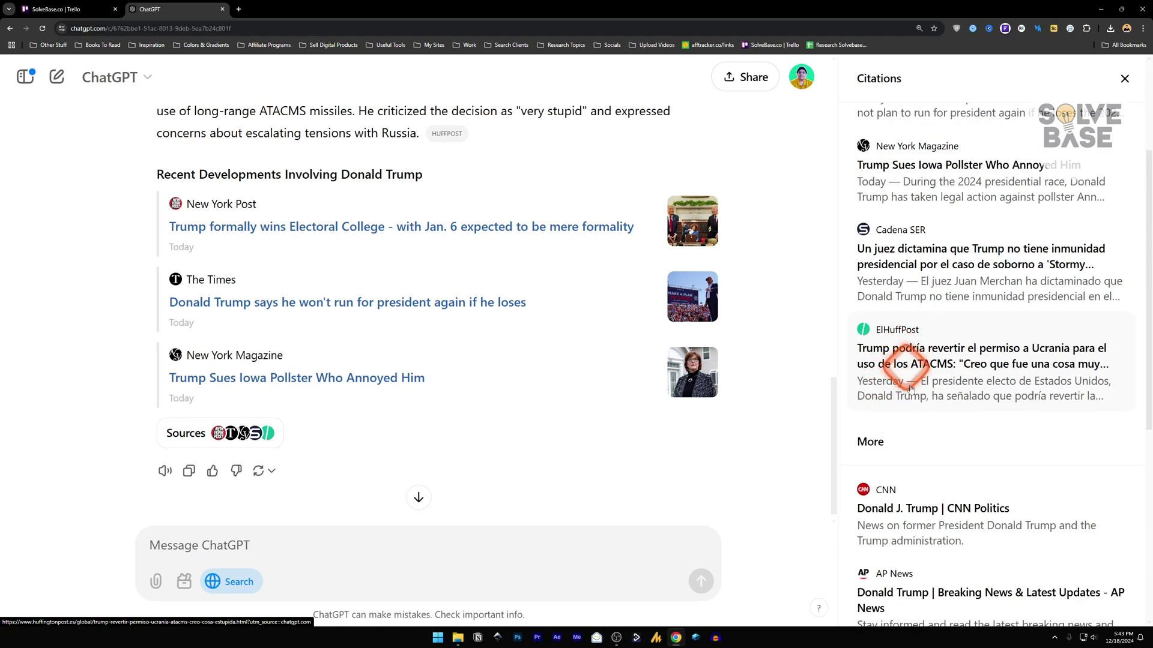
scroll(931, 404, "up", 3)
left_click(922, 259)
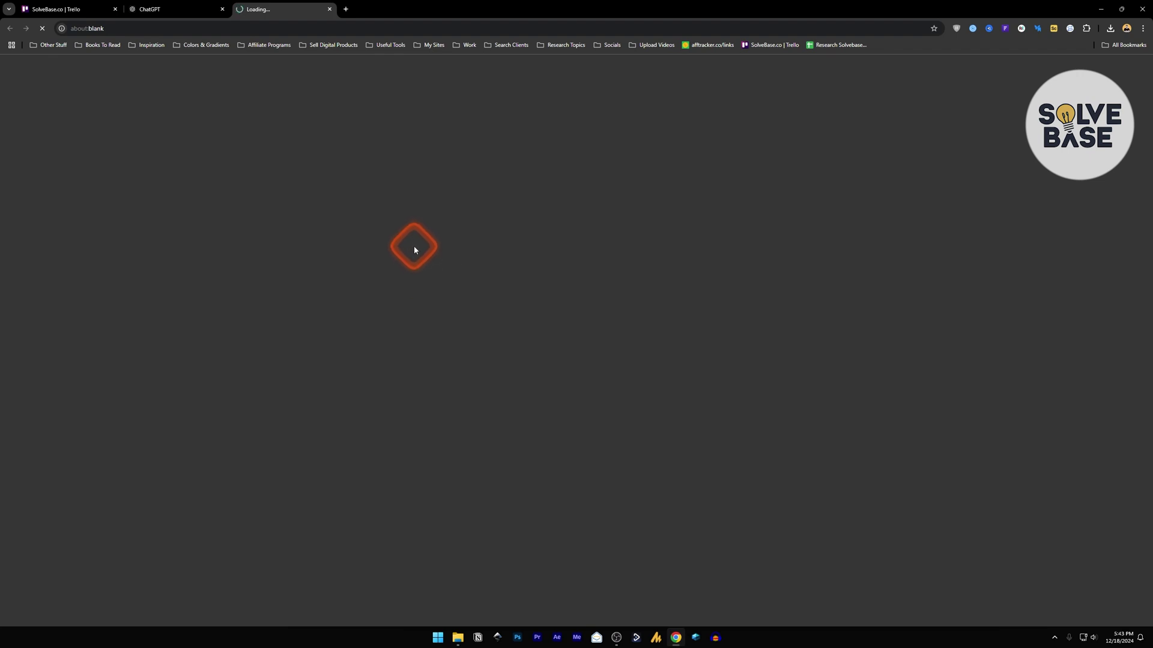
key("ctrl+w")
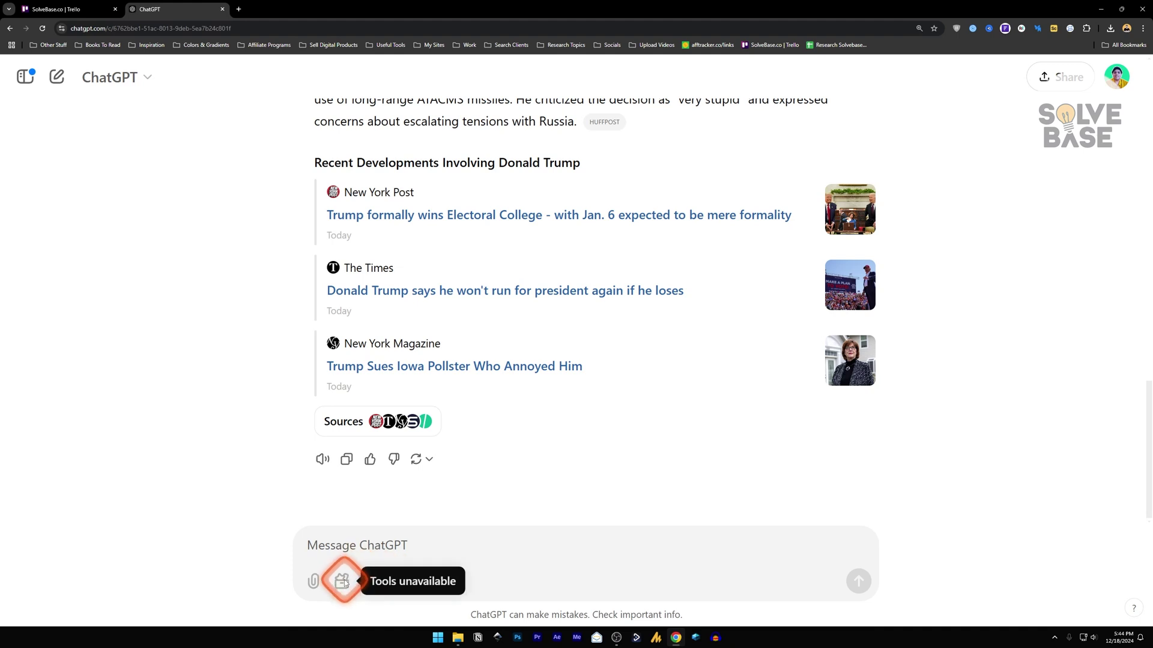
Step: Open the plan upgrade page and compare the features of the Free, Plus and Pro personal plans
left_click(342, 535)
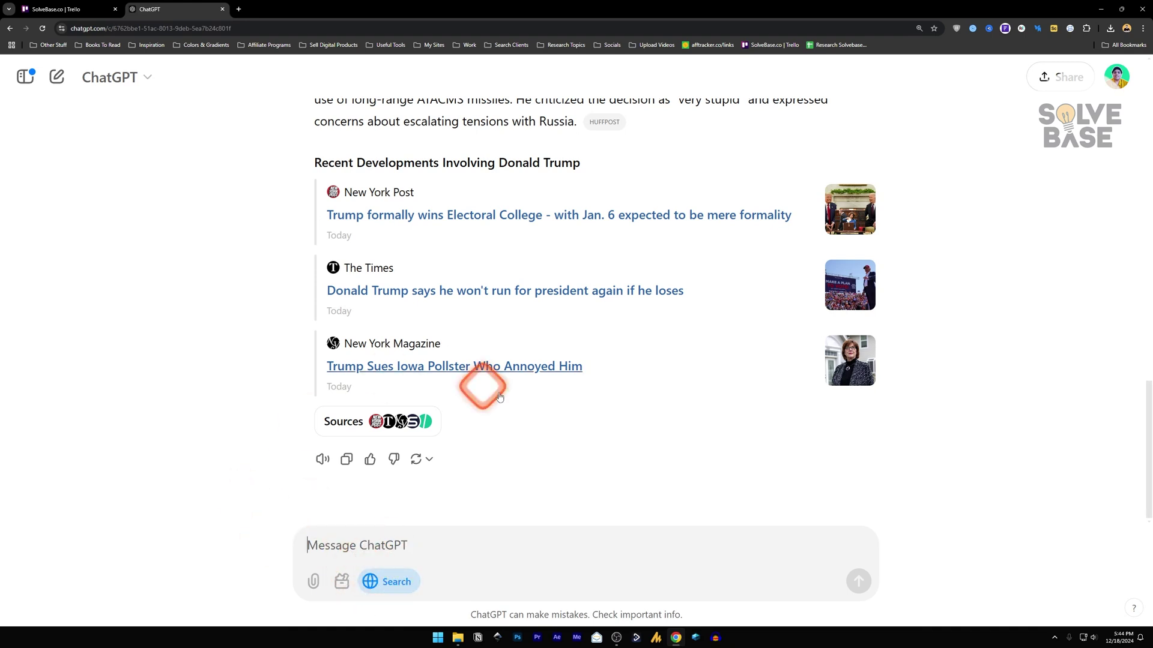
left_click(25, 77)
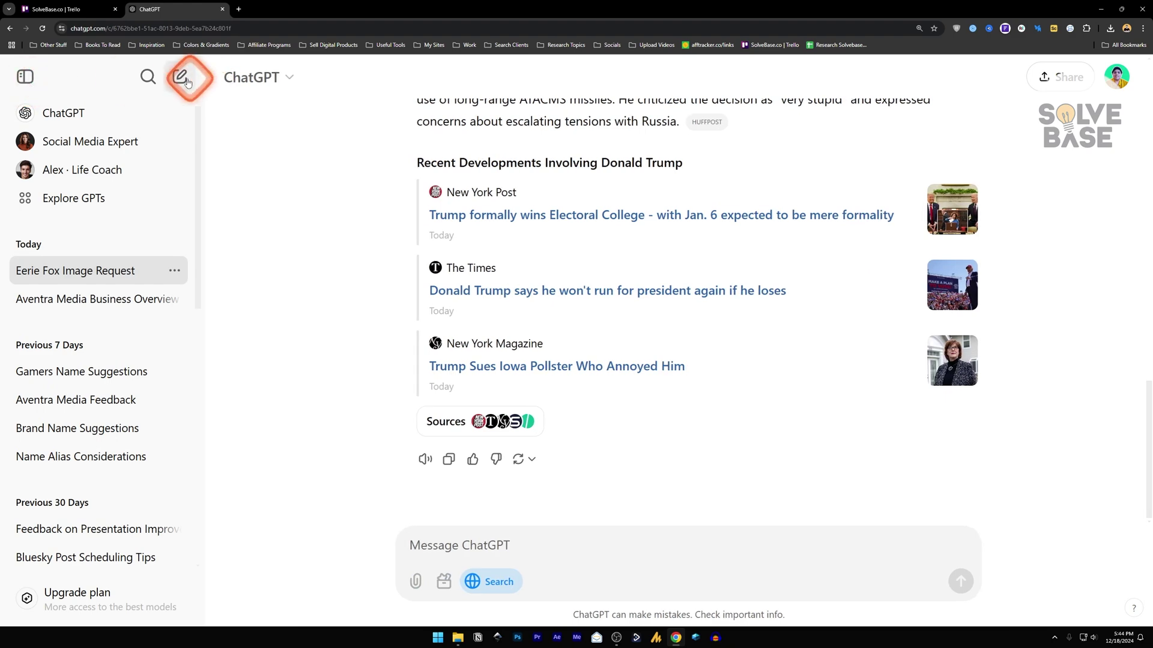
left_click(89, 605)
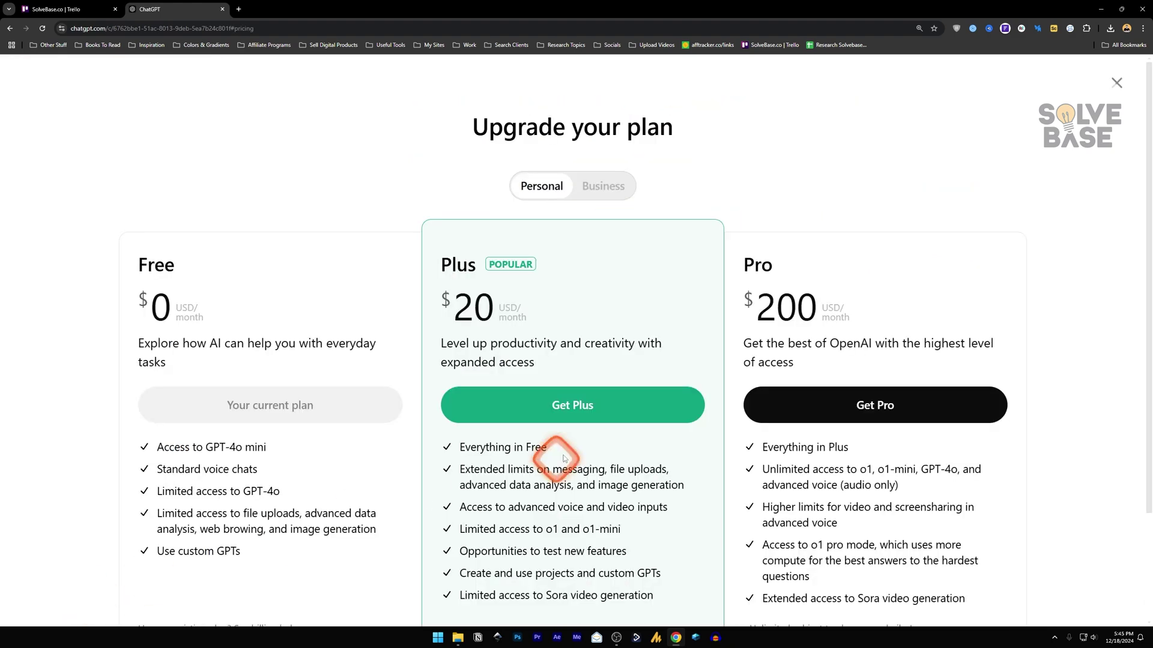
scroll(574, 415, "down", 2)
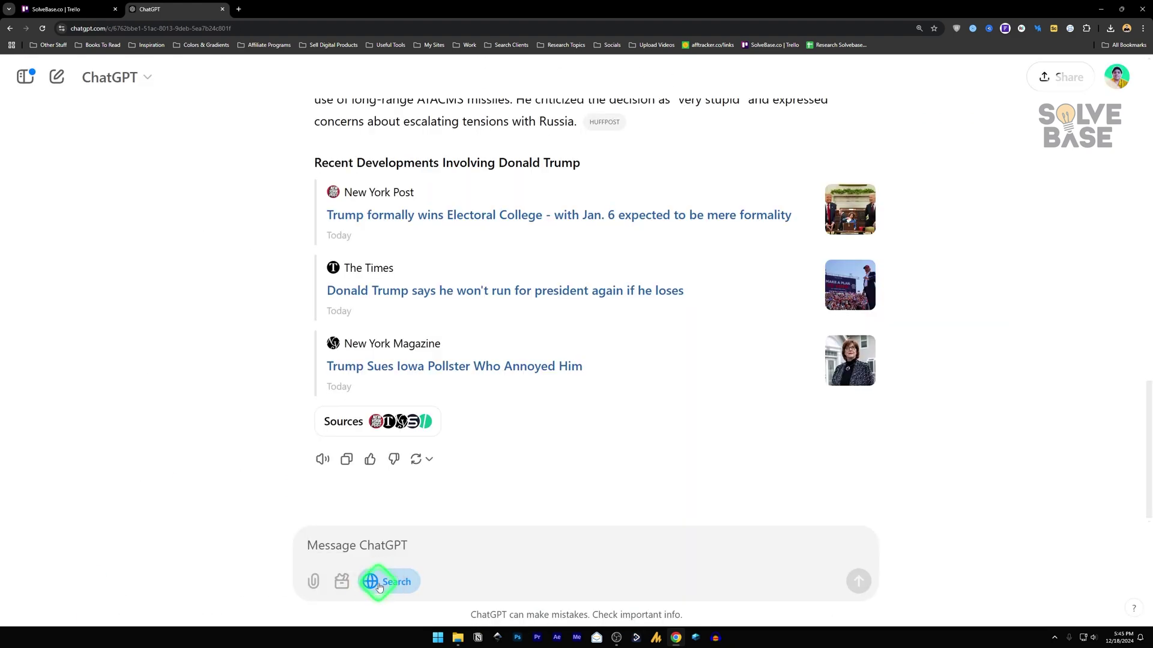
Step: Turn off Search and submit the Canvas prompt "write a plugin code to connect chatgpt to wordpress."
left_click(342, 583)
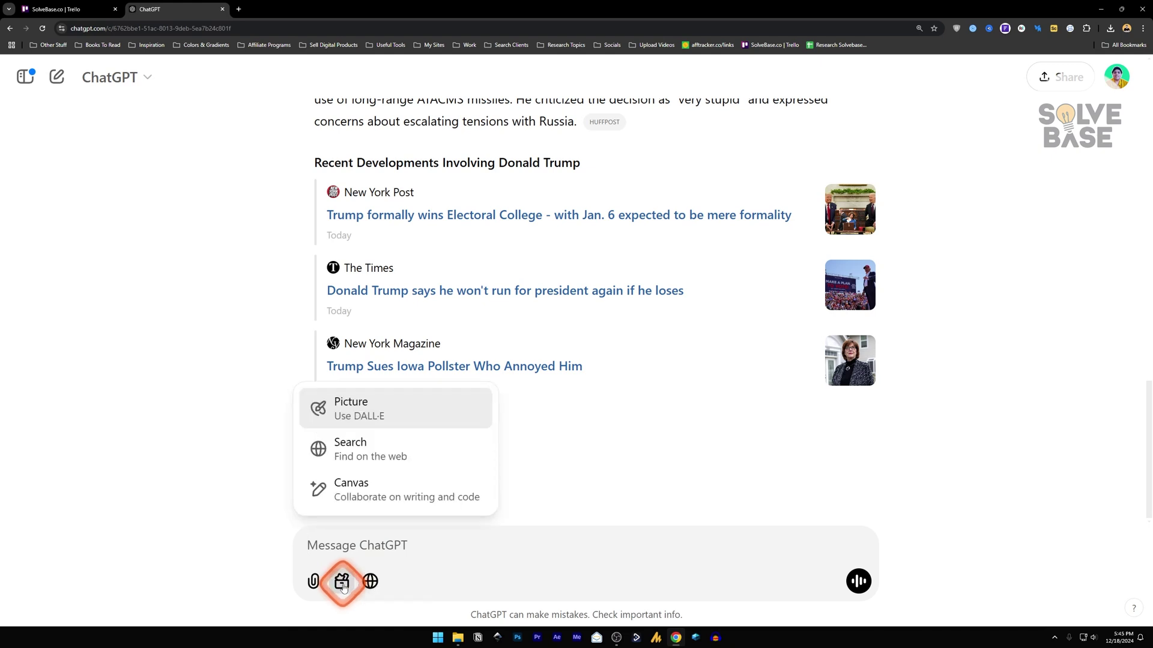
left_click(359, 491)
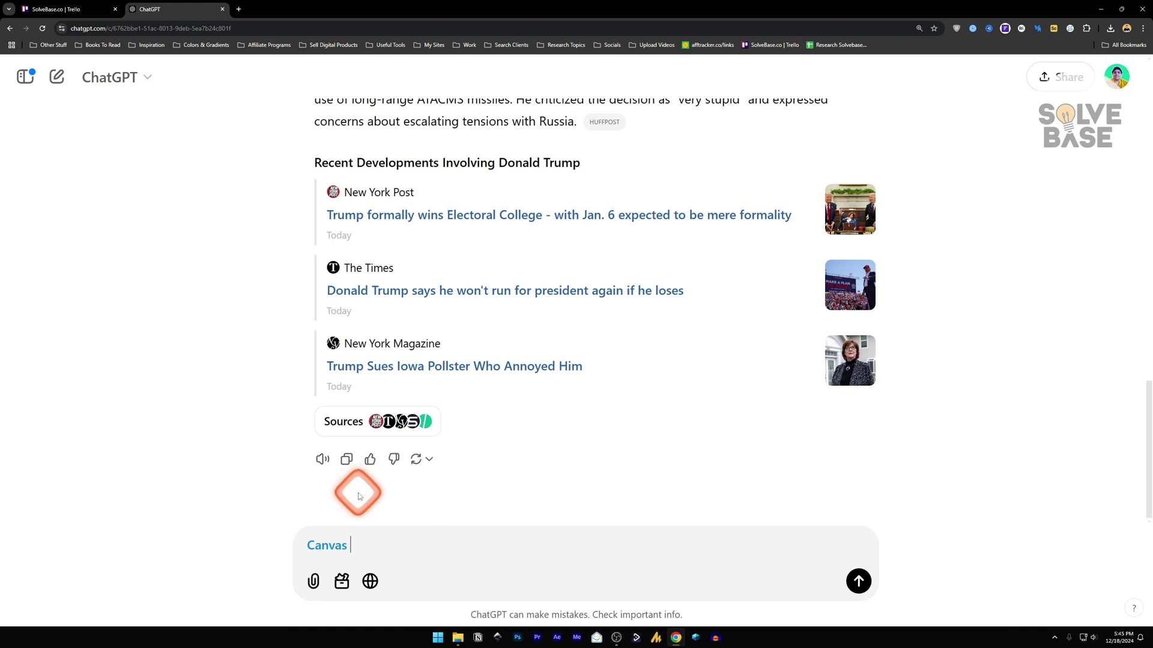
type("write a plugin code to connect chatgpt to wordpress.")
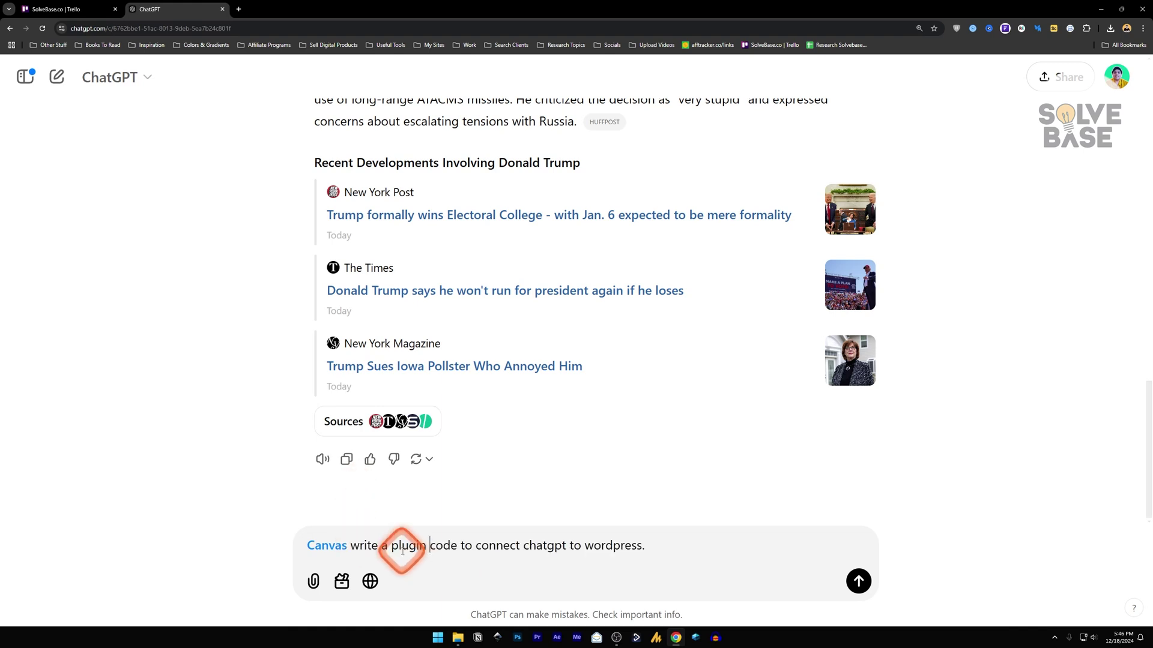
left_click(859, 581)
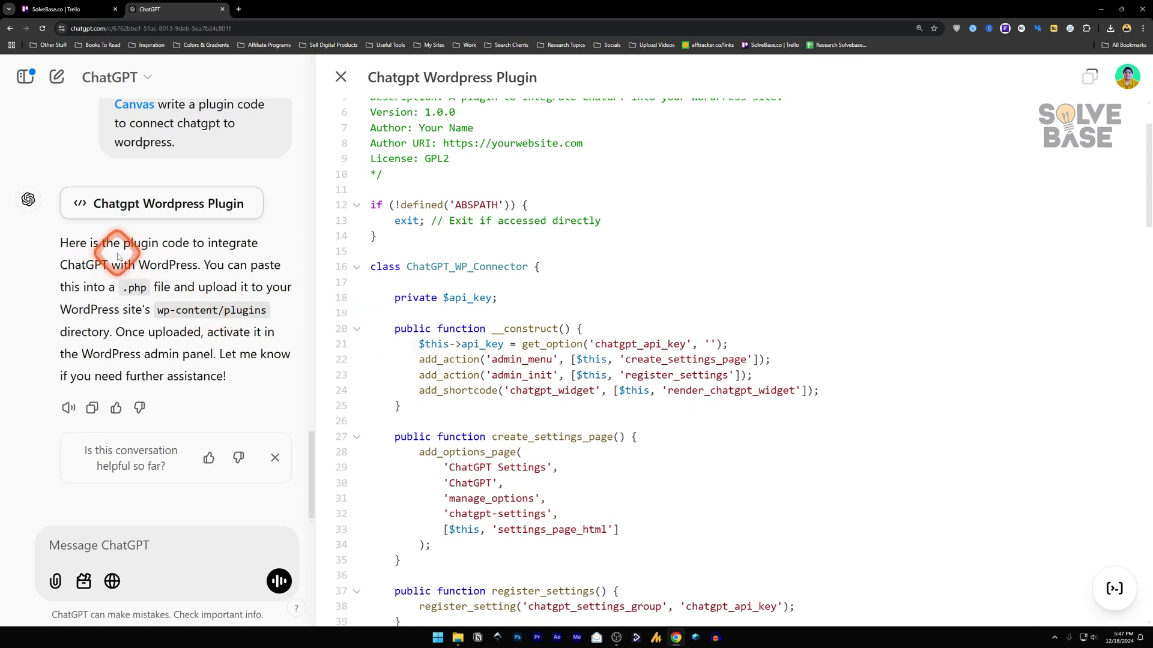
Step: Port the WordPress plugin code in the canvas to Java and stop the generation partway through
mouse_move(1113, 591)
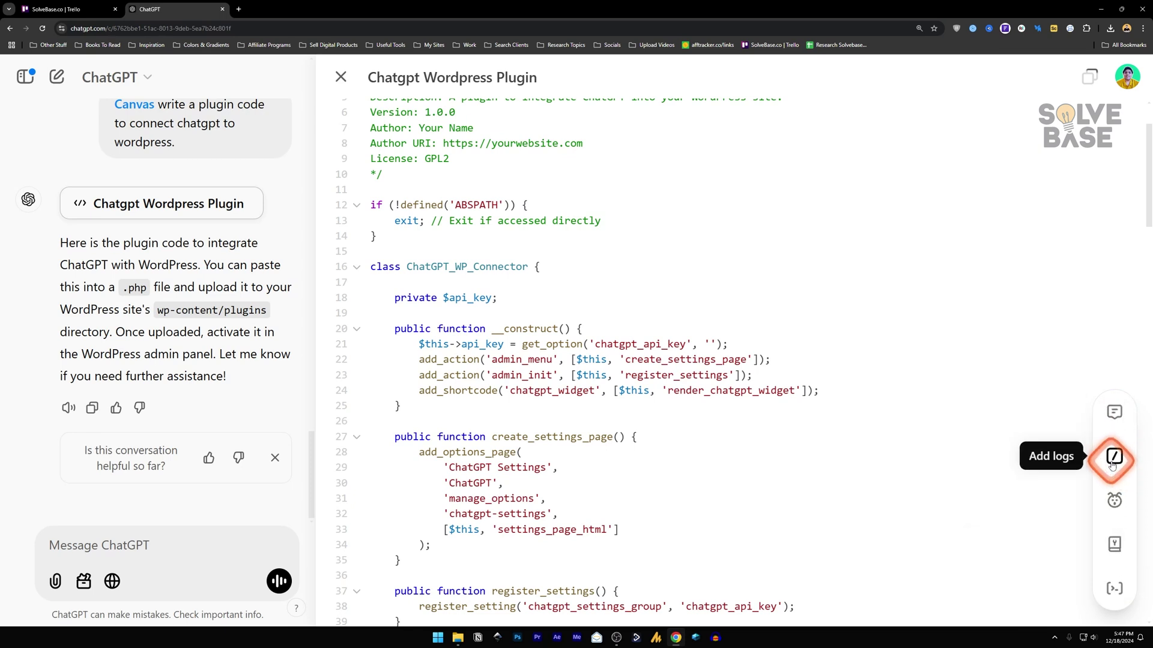
left_click(1115, 540)
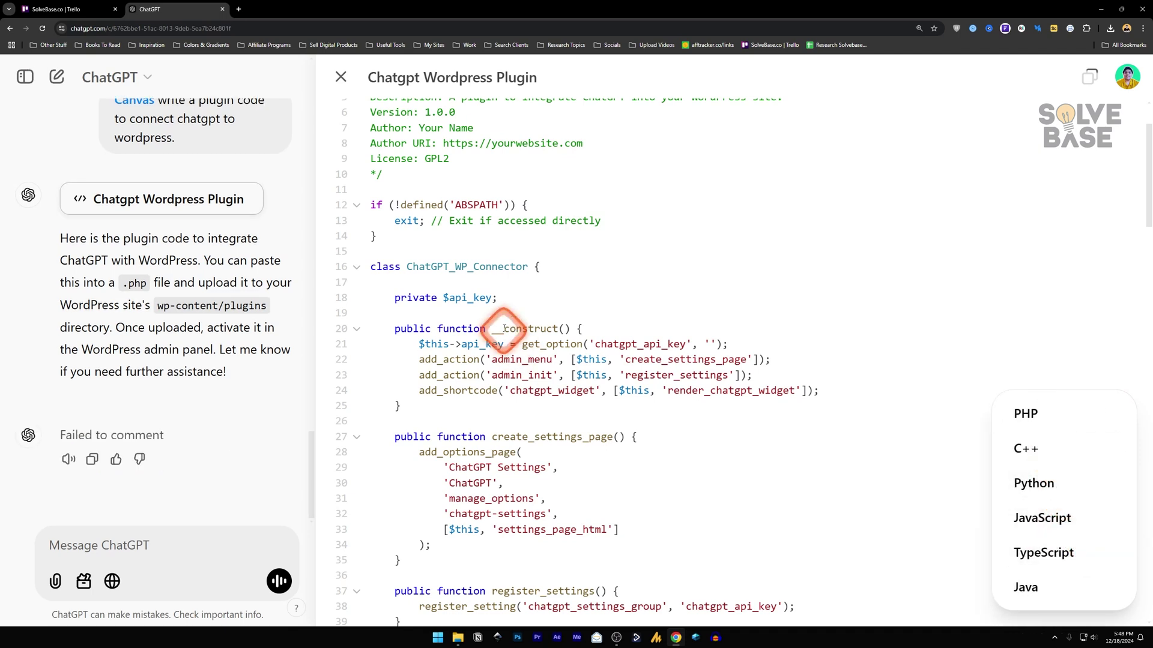
left_click(1025, 587)
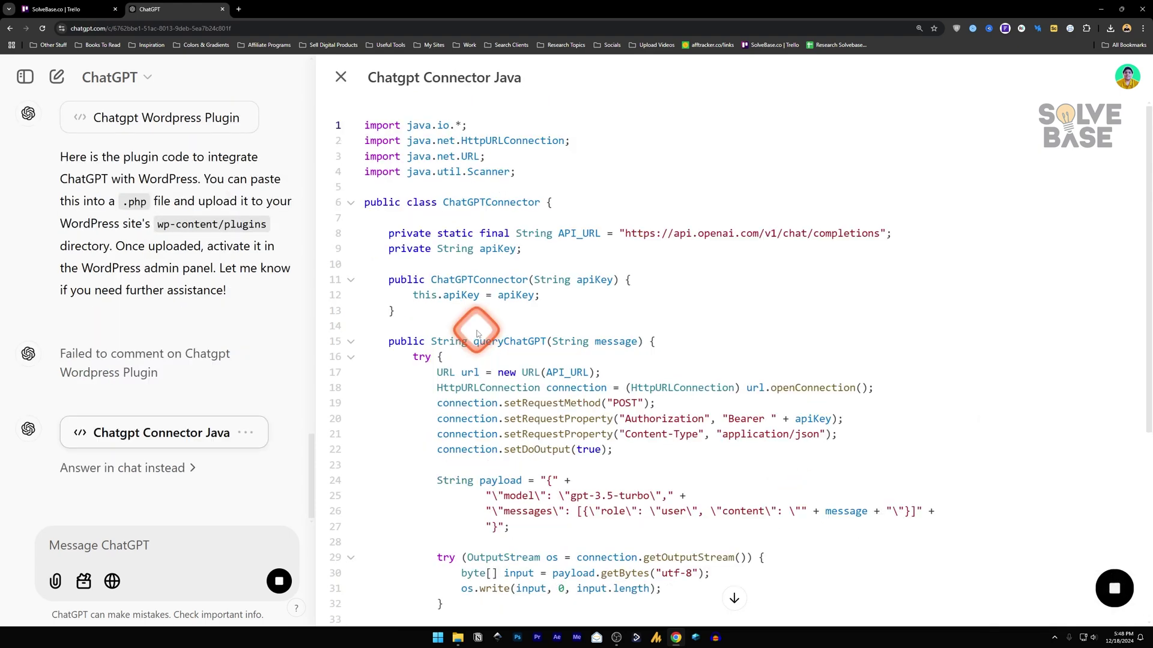
scroll(474, 332, "down", 3)
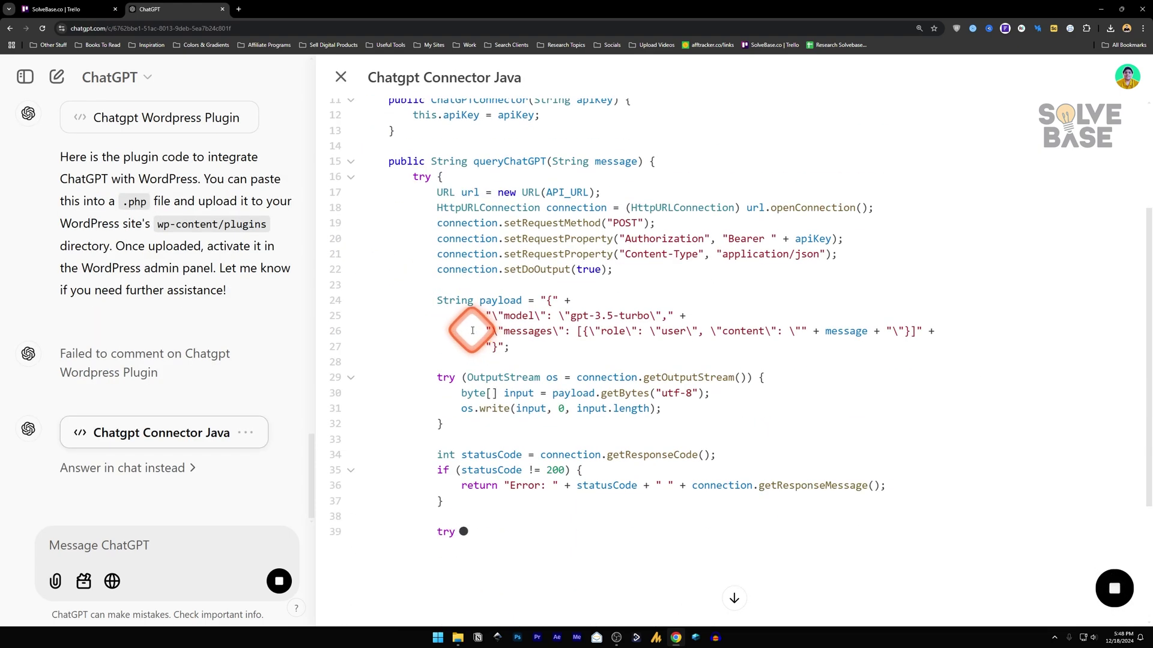
left_click(1114, 587)
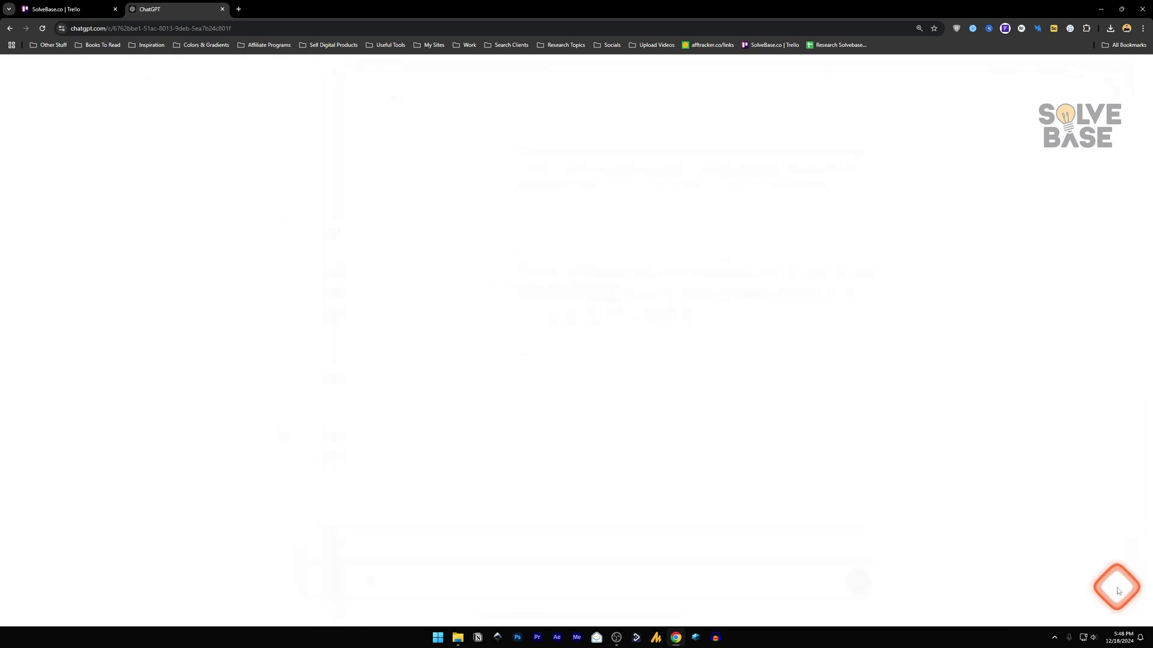
Step: Show the tools available for a new message in the chat
left_click(342, 581)
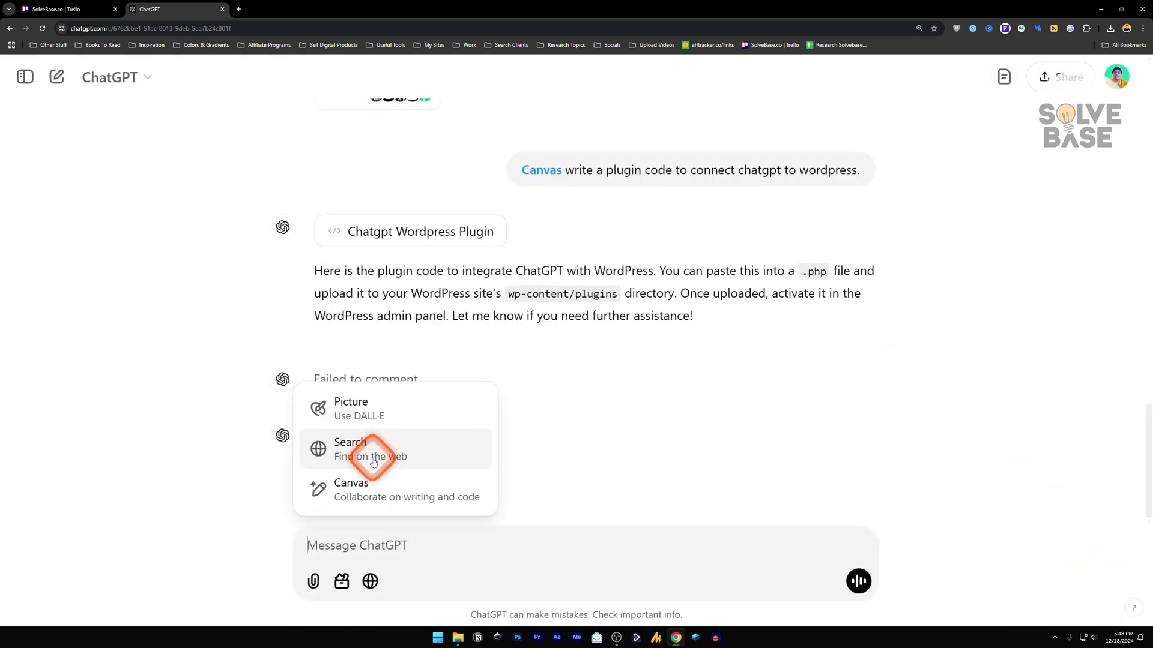